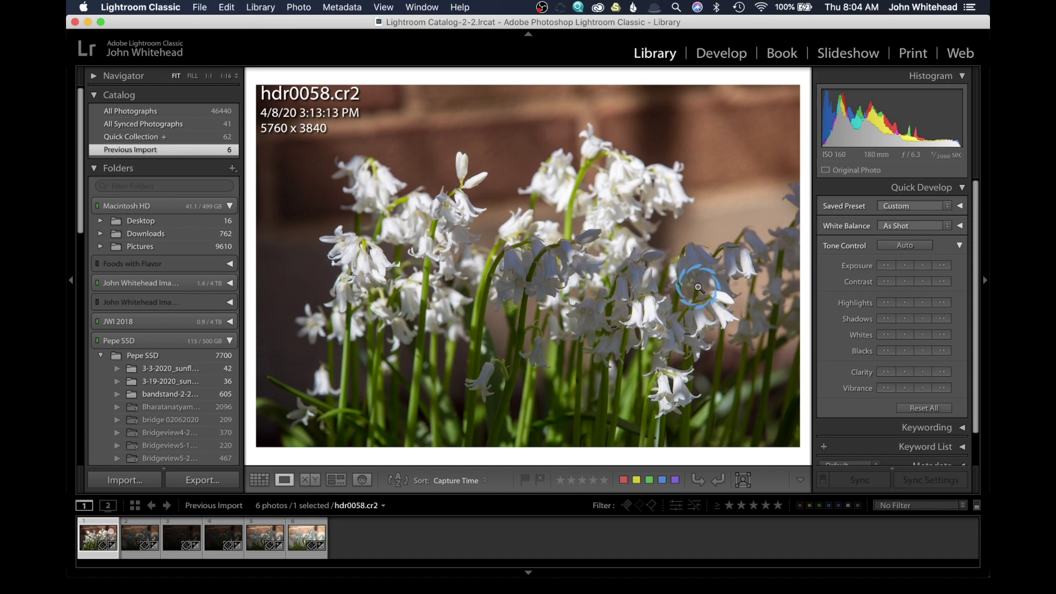
Step: Switch to Photoshop to view Untitled-1, the 16-bit white-to-black gradient document
{"action": "mouse_move", "coordinate": [71, 234]}
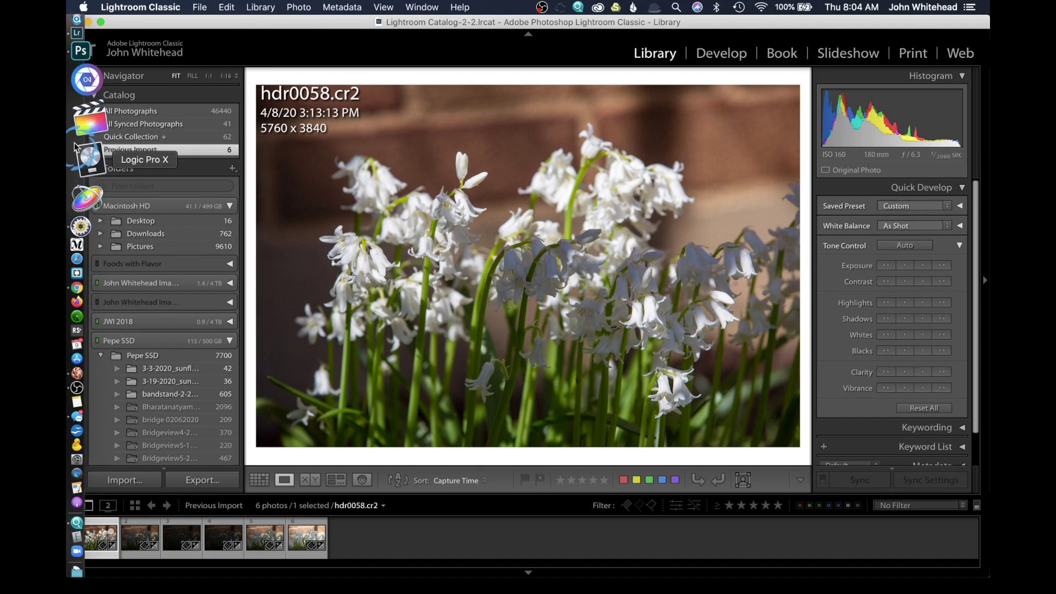
{"action": "left_click", "coordinate": [85, 106]}
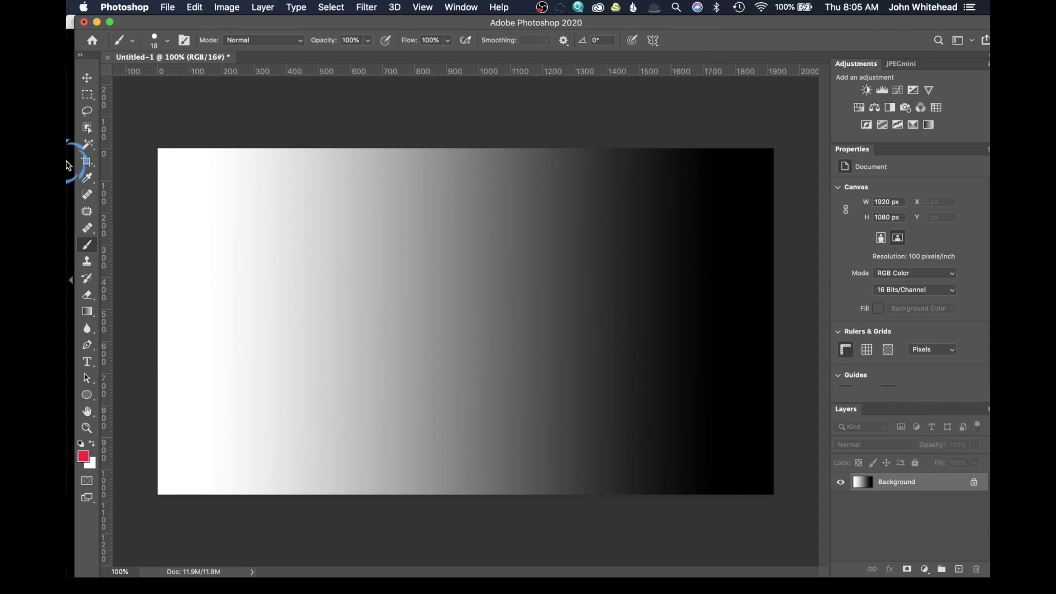
{"action": "mouse_move", "coordinate": [73, 154]}
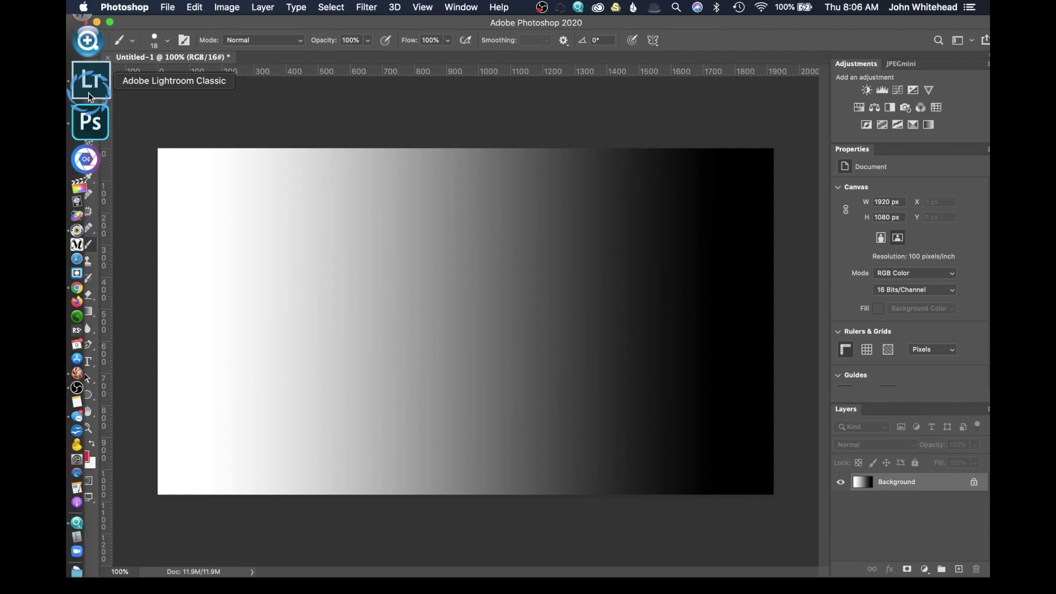
Step: Return to Lightroom Classic's Library showing the bluebell photo hdr0058.cr2
{"action": "left_click", "coordinate": [90, 88]}
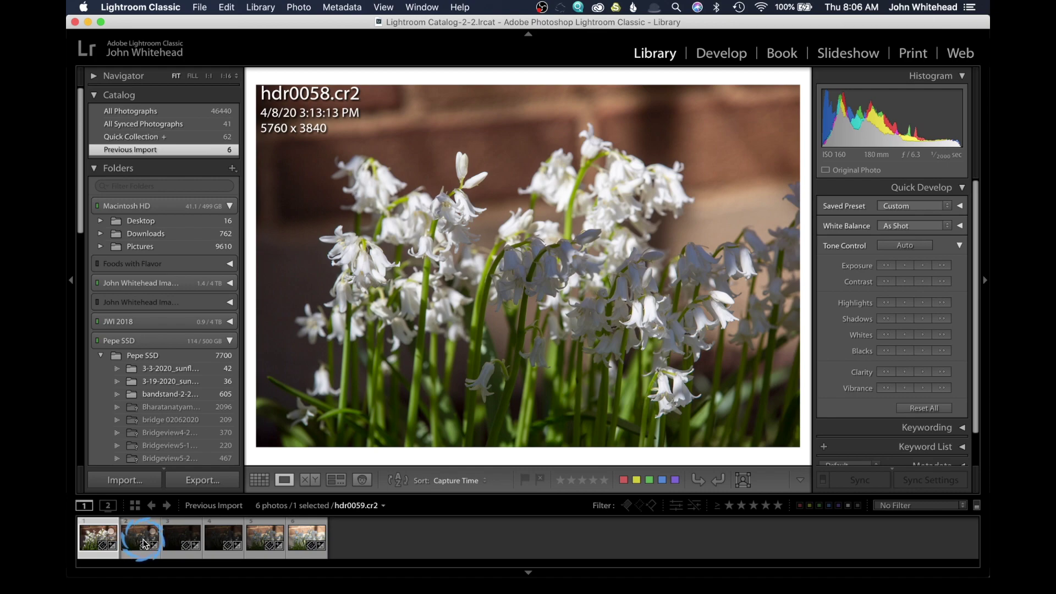
Step: Add hdr0059 to the Quick Collection and compare it against hdr0058 in Loupe view
{"action": "left_click", "coordinate": [152, 532]}
{"action": "left_click", "coordinate": [139, 538]}
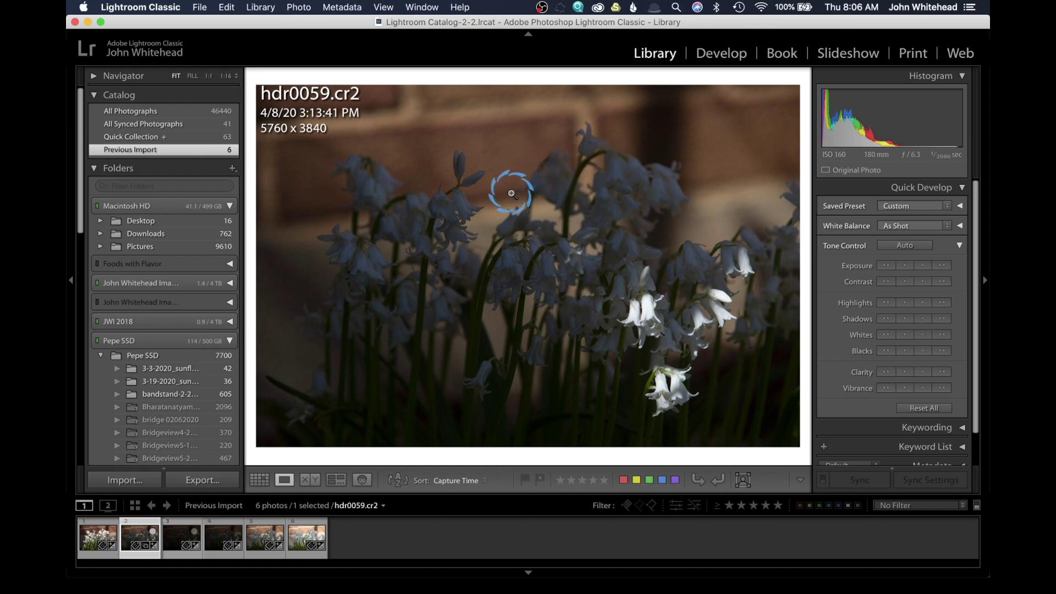
{"action": "left_click", "coordinate": [101, 528]}
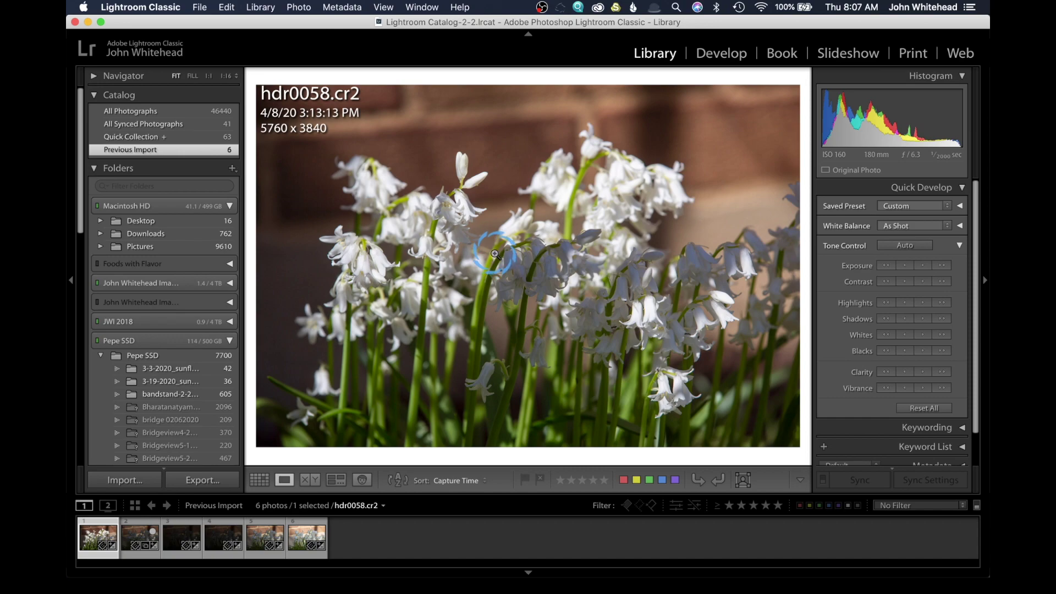
{"action": "left_click", "coordinate": [137, 542]}
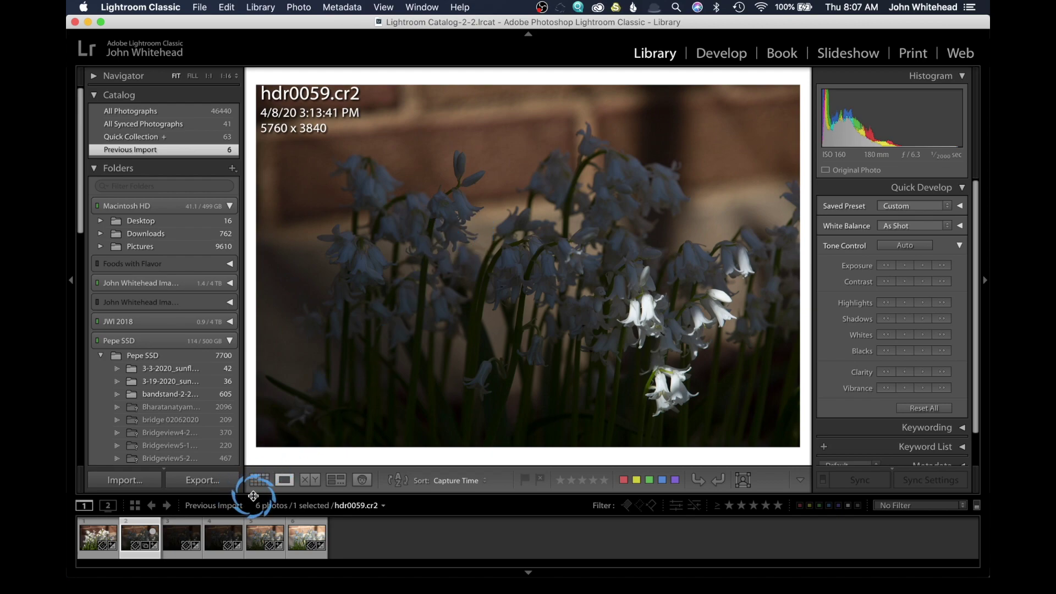
Step: Step through brackets hdr0060, hdr0061, hdr0062 and hdr0063 in Loupe view
{"action": "left_click", "coordinate": [184, 542]}
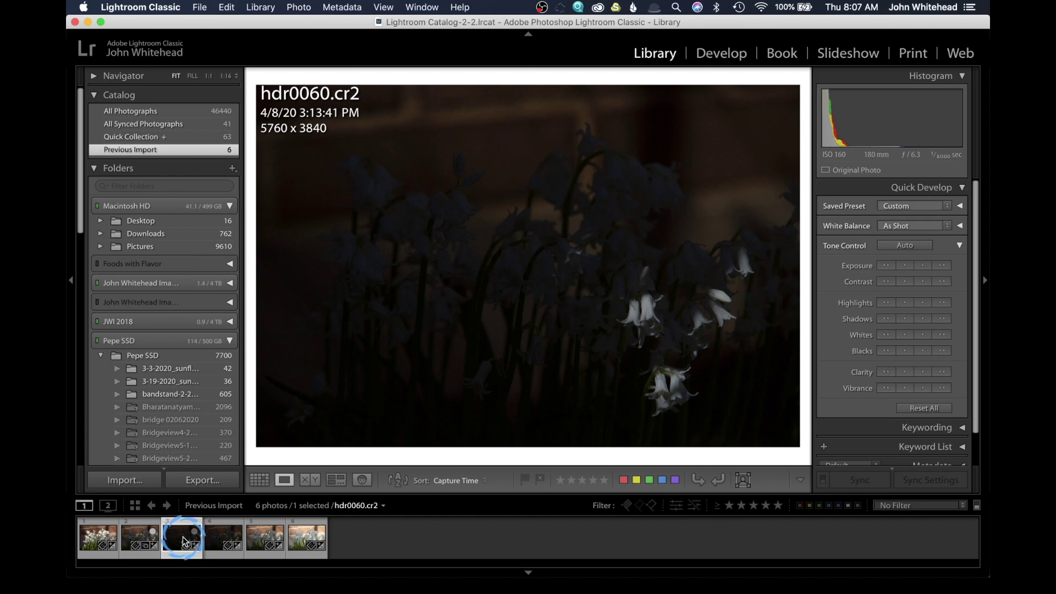
{"action": "left_click", "coordinate": [216, 540]}
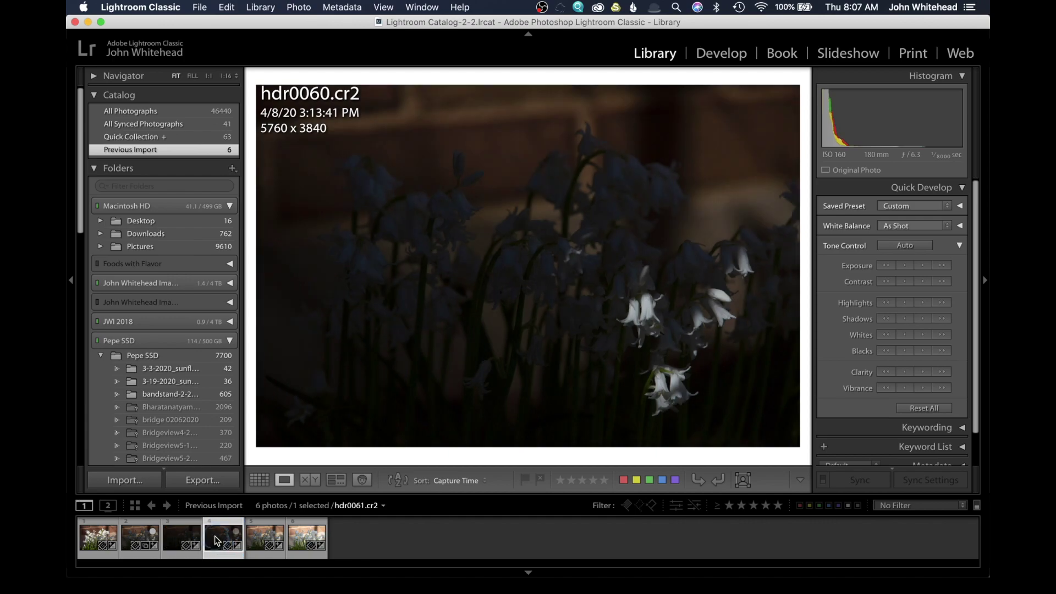
{"action": "left_click", "coordinate": [261, 541]}
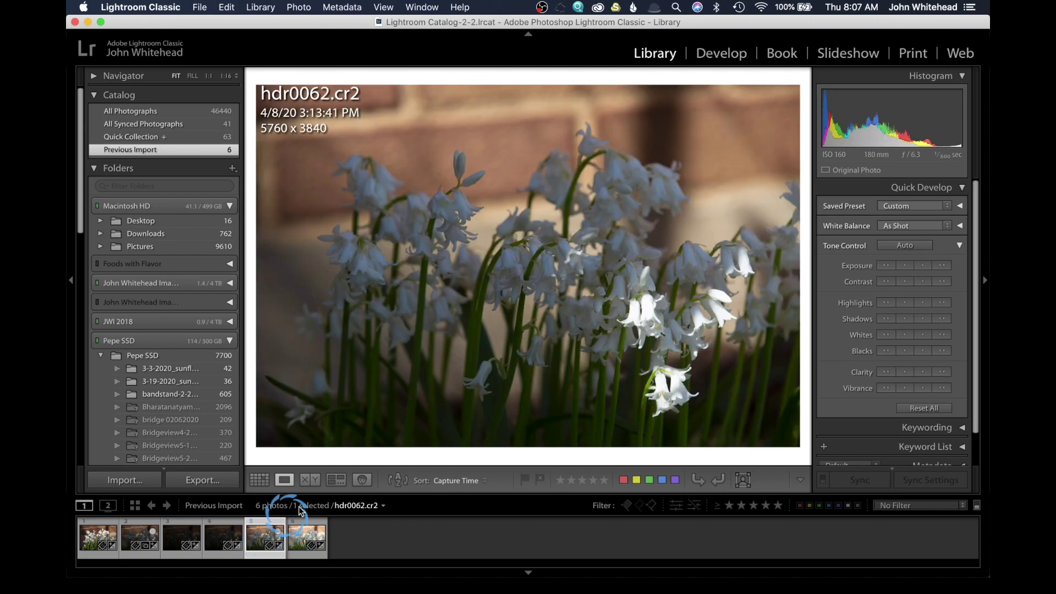
{"action": "left_click", "coordinate": [309, 540]}
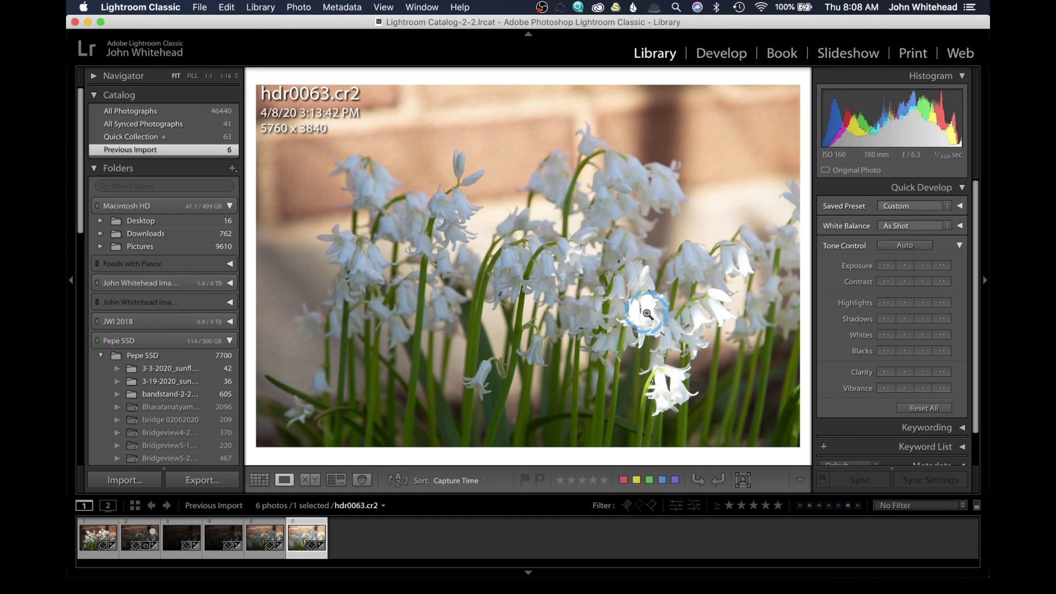
Step: Compare hdr0059 against hdr0058, then step through hdr0060, hdr0061 and hdr0062
{"action": "left_click", "coordinate": [137, 538]}
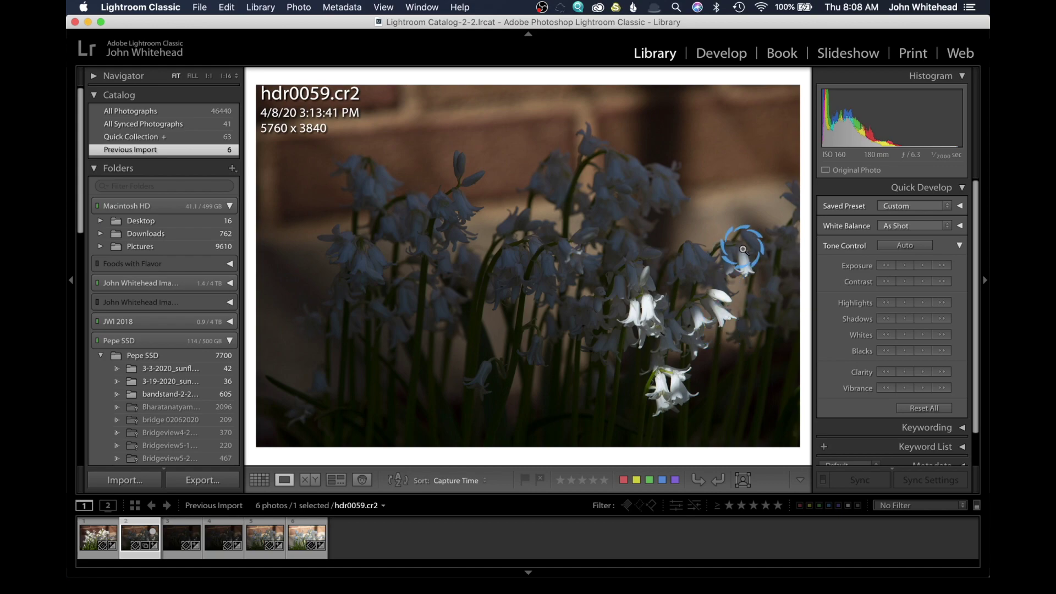
{"action": "left_click", "coordinate": [102, 529]}
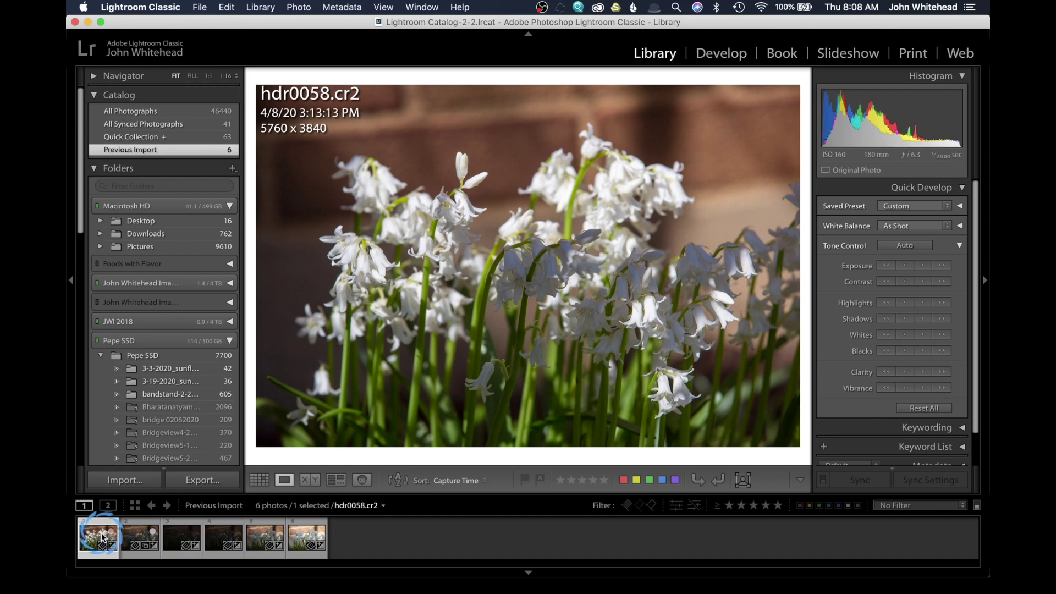
{"action": "left_click", "coordinate": [141, 536]}
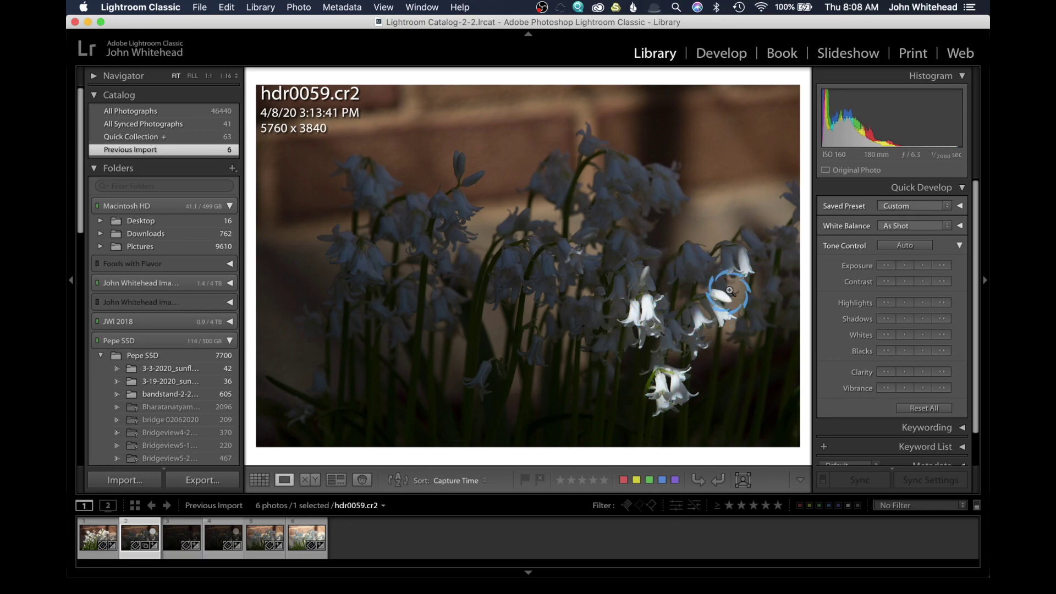
{"action": "left_click", "coordinate": [174, 545]}
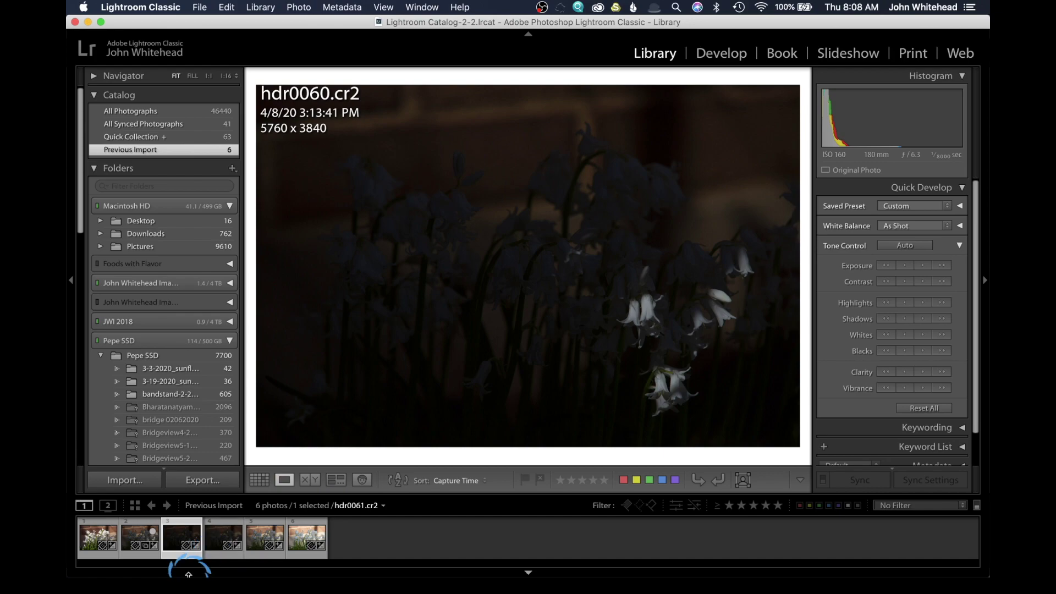
{"action": "left_click", "coordinate": [217, 539]}
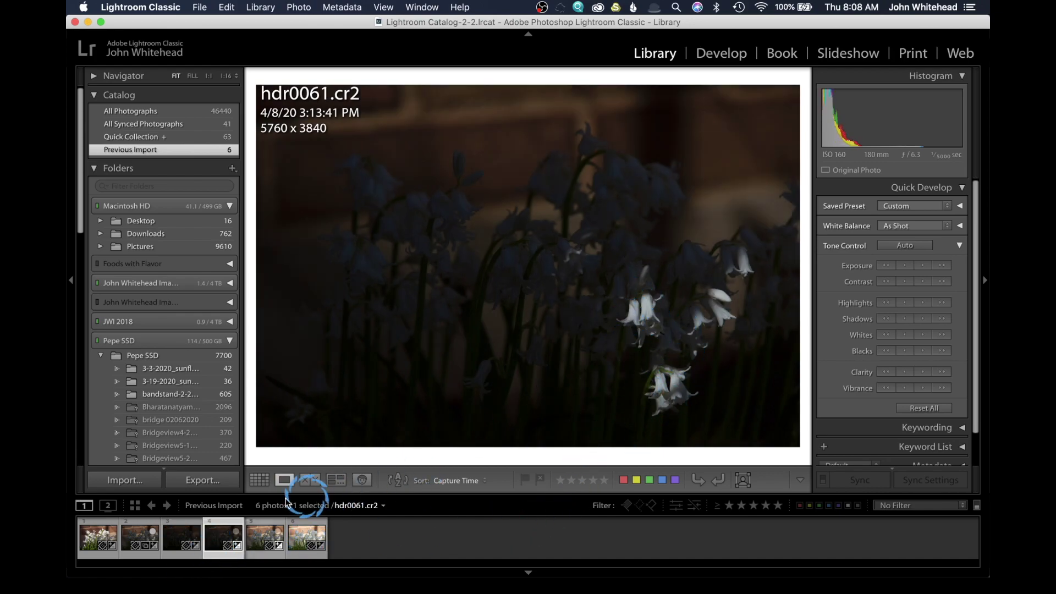
{"action": "left_click", "coordinate": [263, 543]}
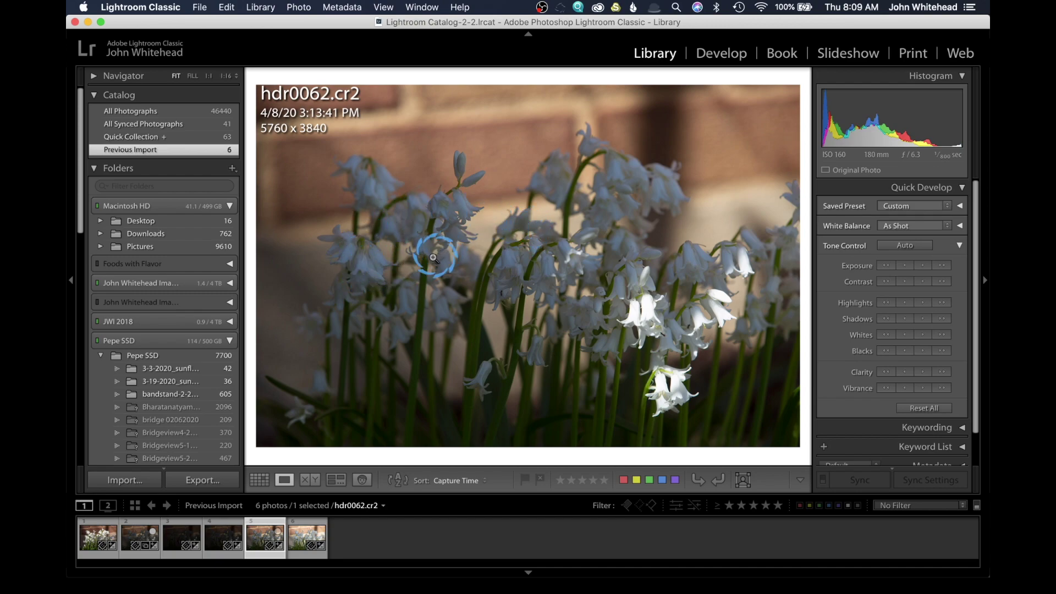
Step: Show the brightest bracket, hdr0063.cr2, in Loupe view
{"action": "left_click", "coordinate": [295, 531]}
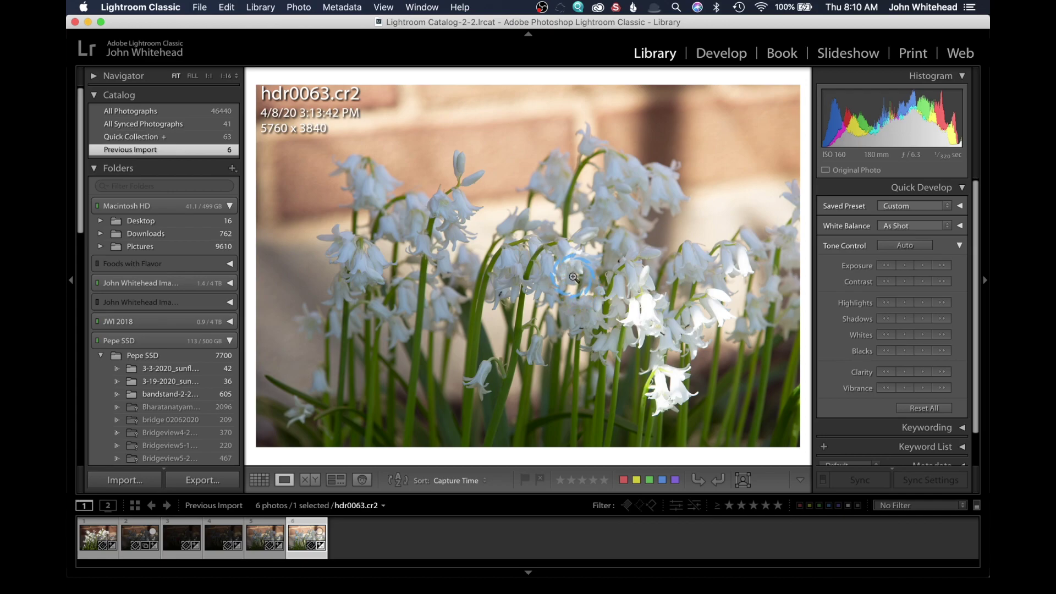
Step: Switch to Photo Mechanic 6 previewing florida-state-university-86197_1920.jpg, image 1 of 3
{"action": "mouse_move", "coordinate": [80, 215]}
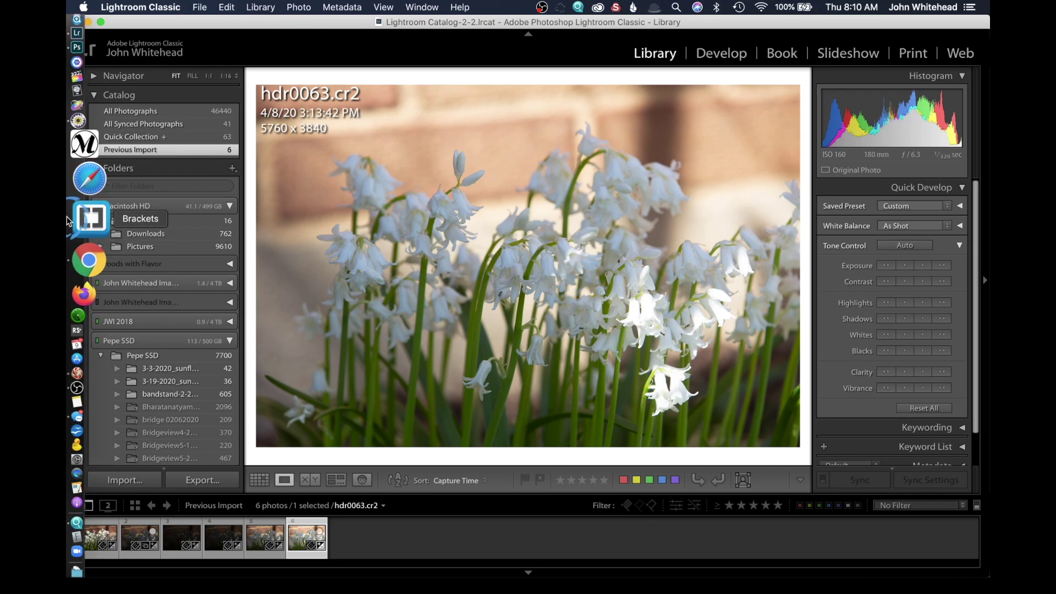
{"action": "left_click", "coordinate": [90, 177]}
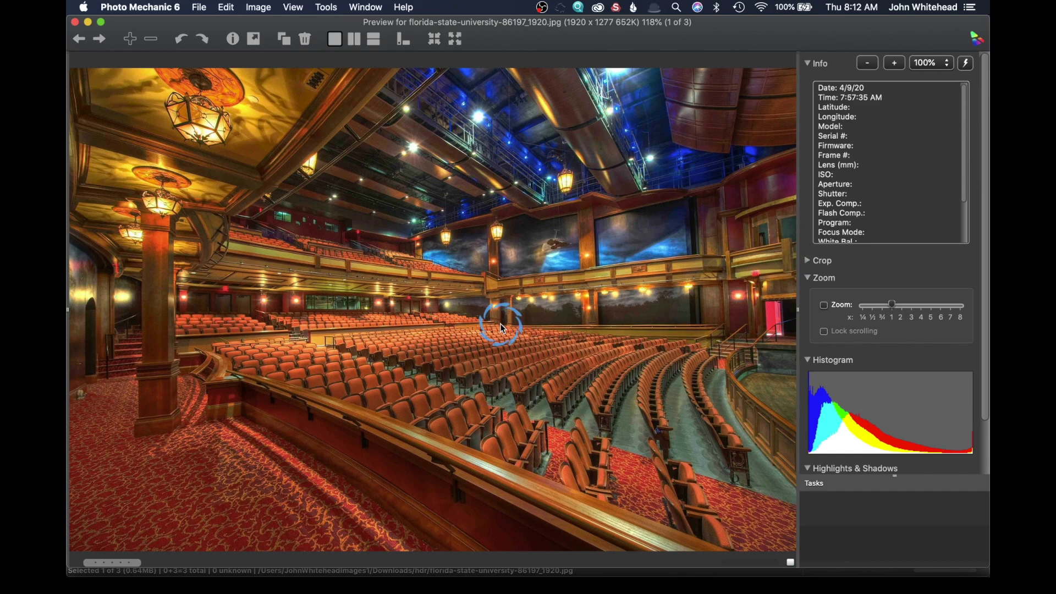
Step: Advance the preview to girl-535251_1920.jpg, image 2 of 3
{"action": "key", "text": "Right"}
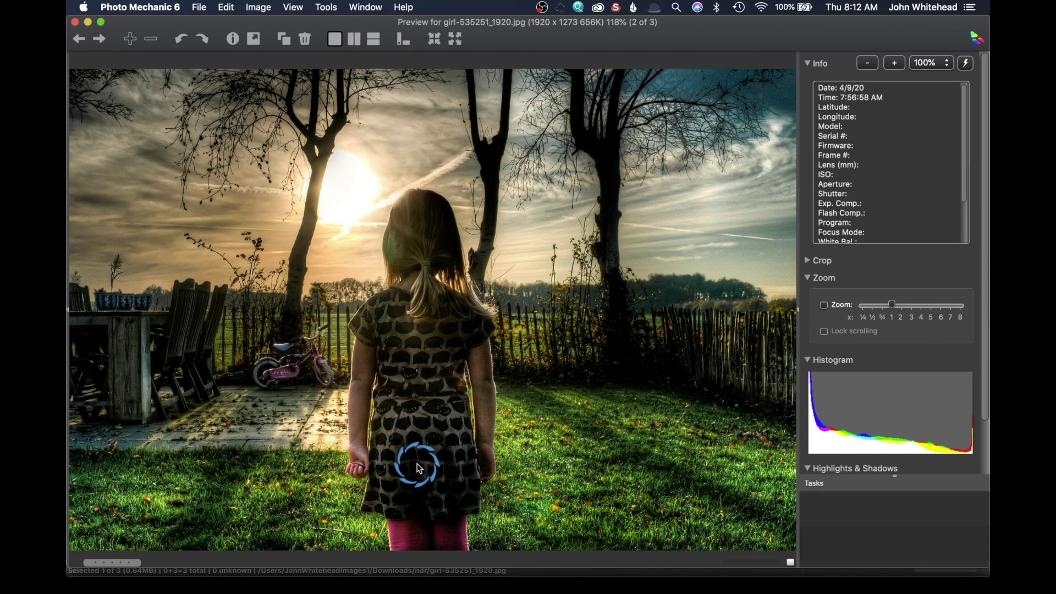
Step: Advance the preview to seljalandsfoss-1751463_1920.jpg, image 3 of 3
{"action": "key", "text": "Right"}
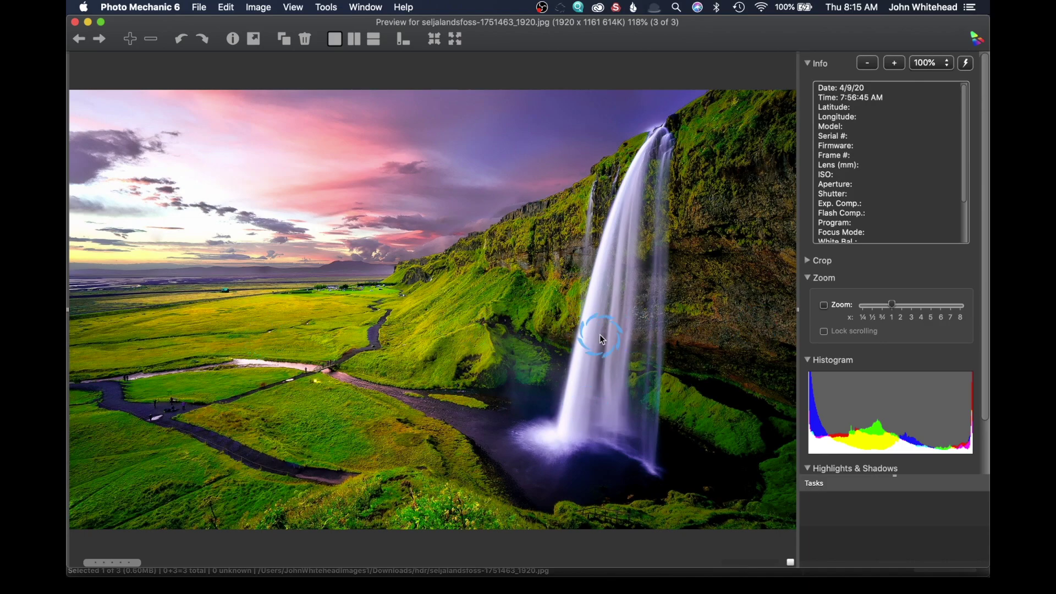
Step: Back in Lightroom, select brackets hdr0059 through hdr0063 and open them in Develop
{"action": "mouse_move", "coordinate": [69, 174]}
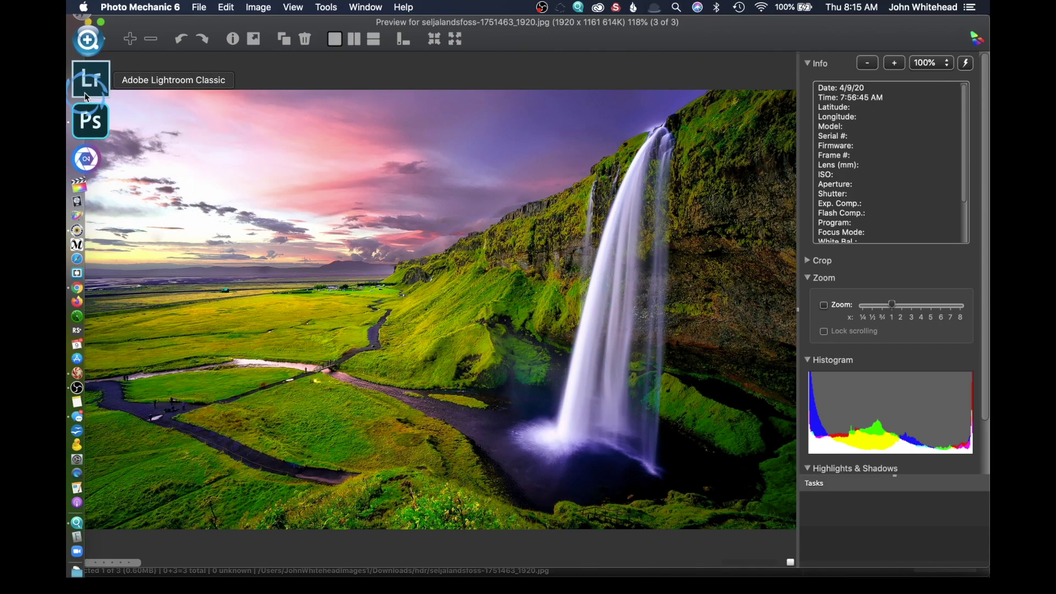
{"action": "left_click", "coordinate": [87, 94]}
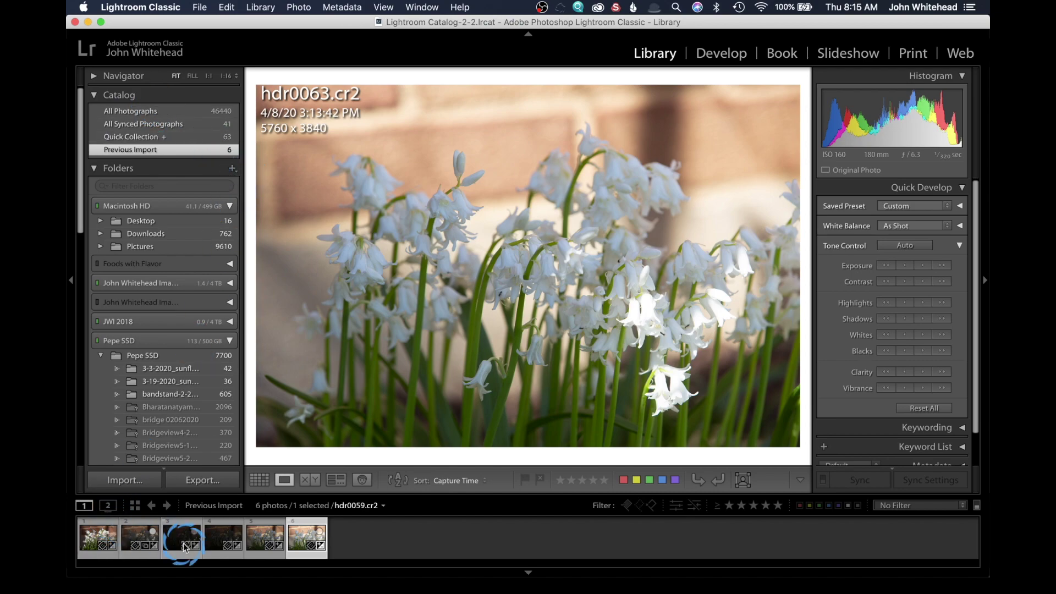
{"action": "left_click", "coordinate": [94, 538]}
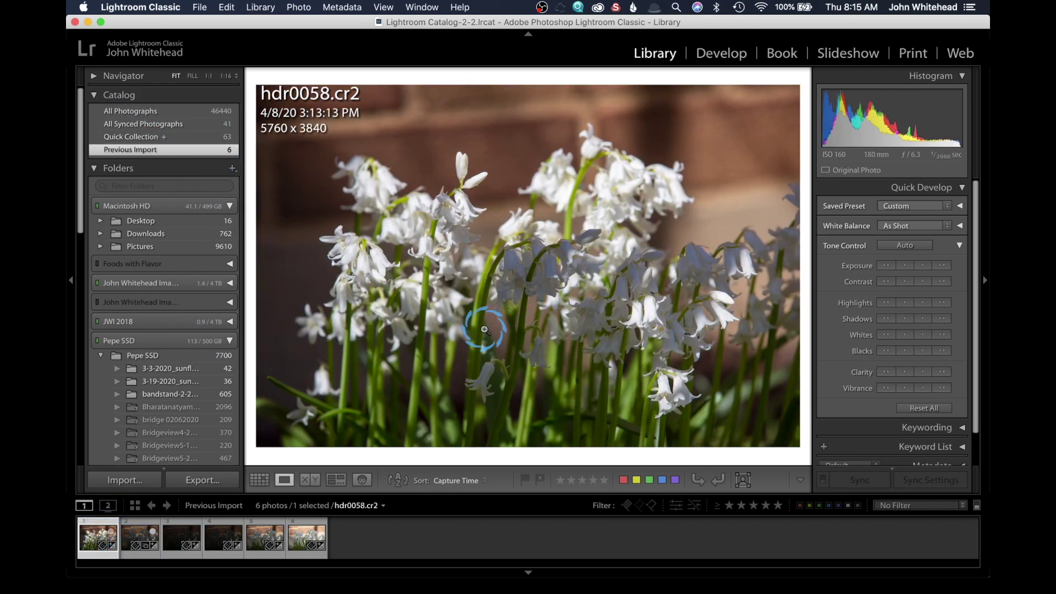
{"action": "left_click", "coordinate": [141, 542]}
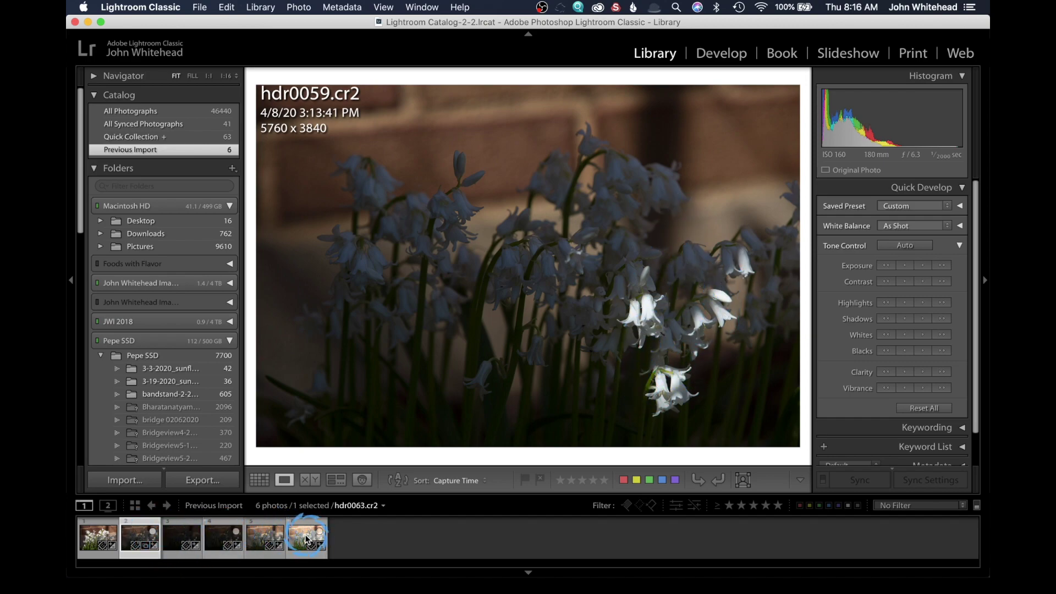
{"action": "left_click", "coordinate": [307, 540], "text": "shift"}
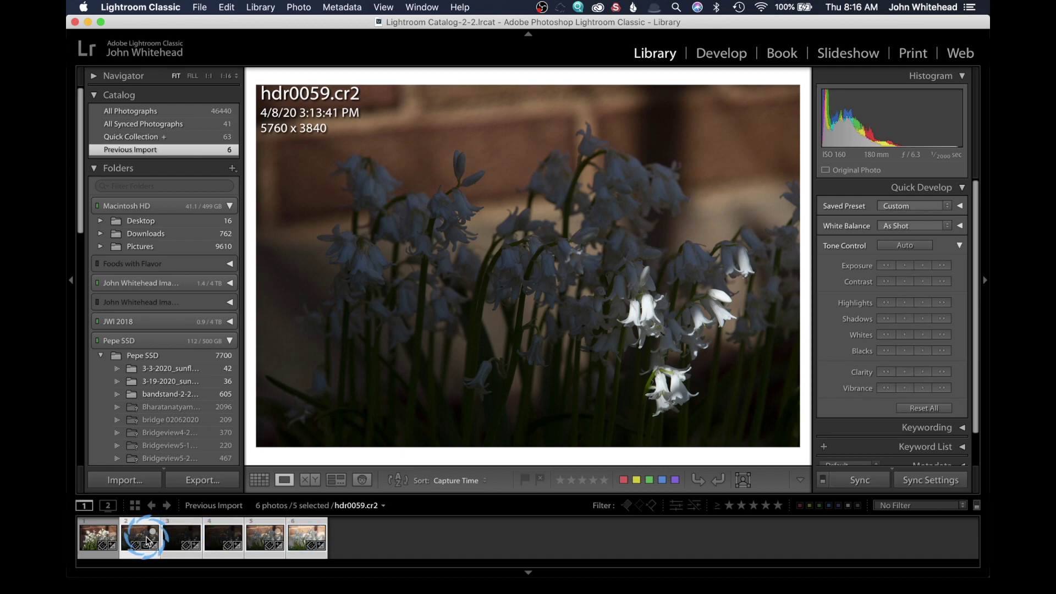
{"action": "left_click", "coordinate": [722, 54]}
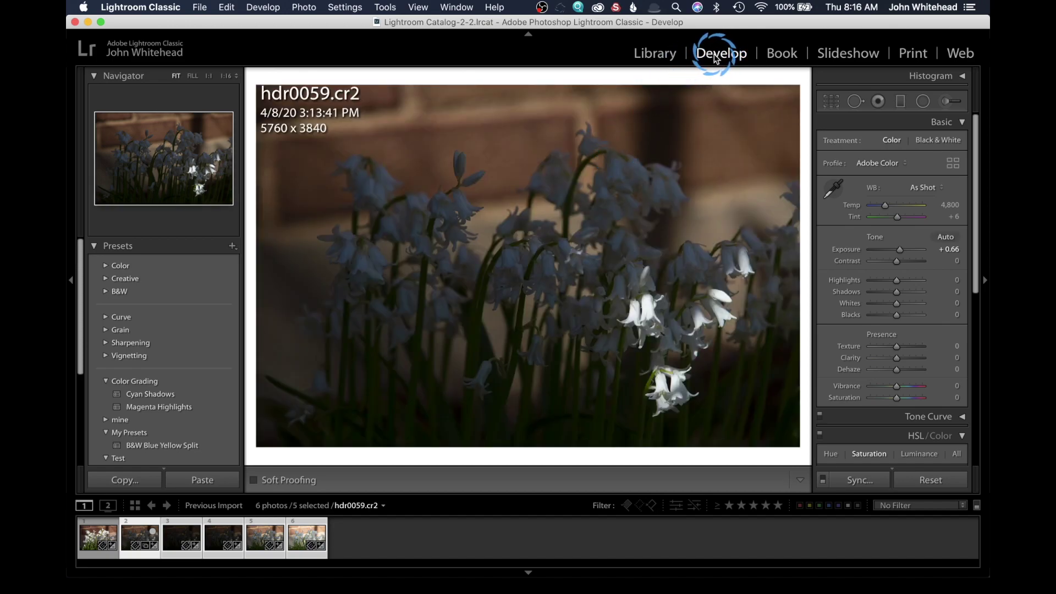
{"action": "left_click", "coordinate": [303, 7]}
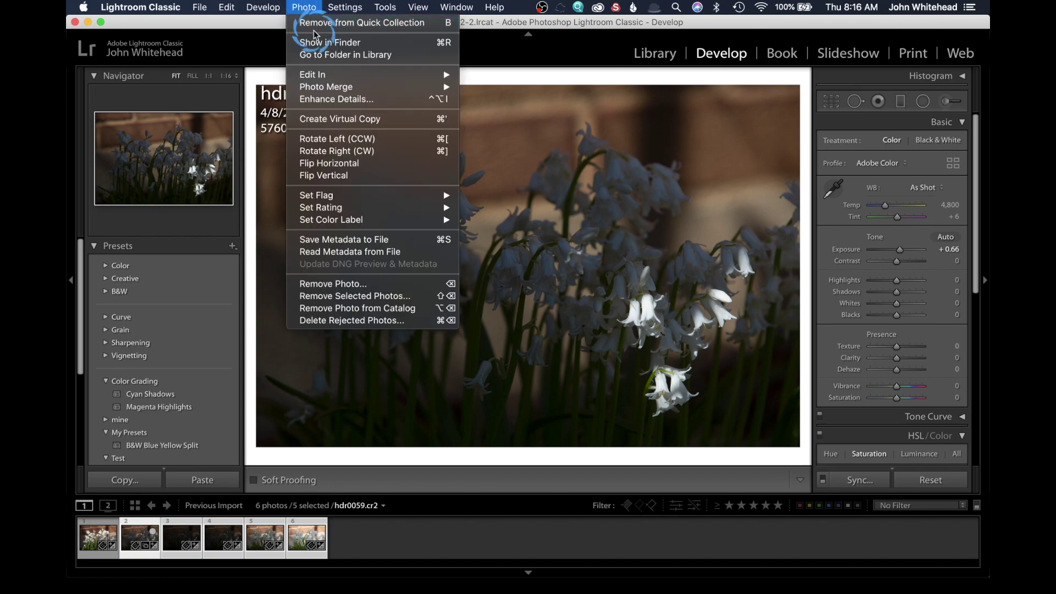
Step: Choose Photo Merge > HDR for the selected bluebell brackets
{"action": "left_click", "coordinate": [334, 87]}
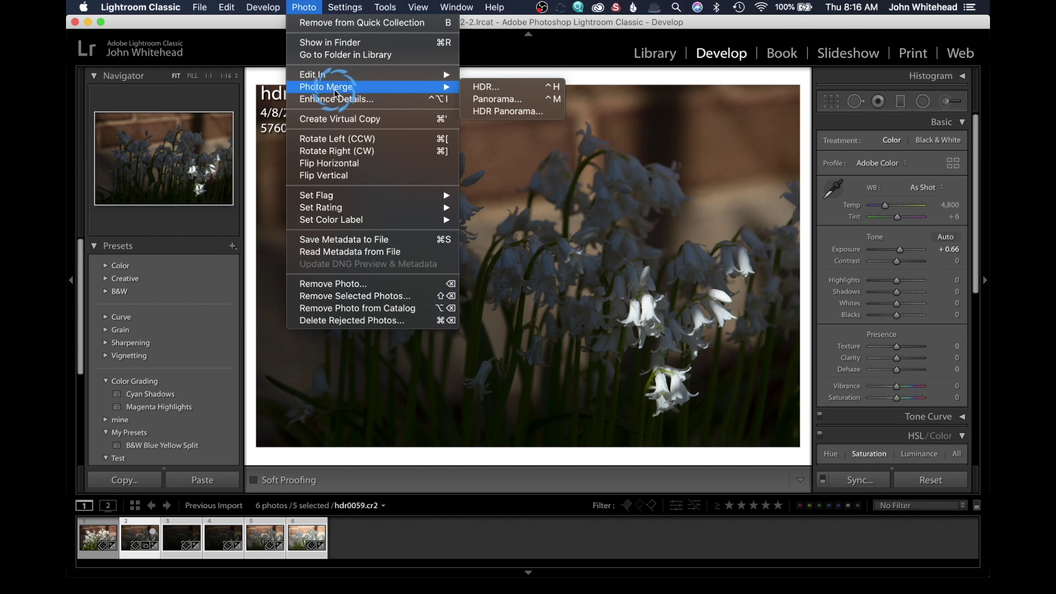
{"action": "left_click", "coordinate": [488, 89]}
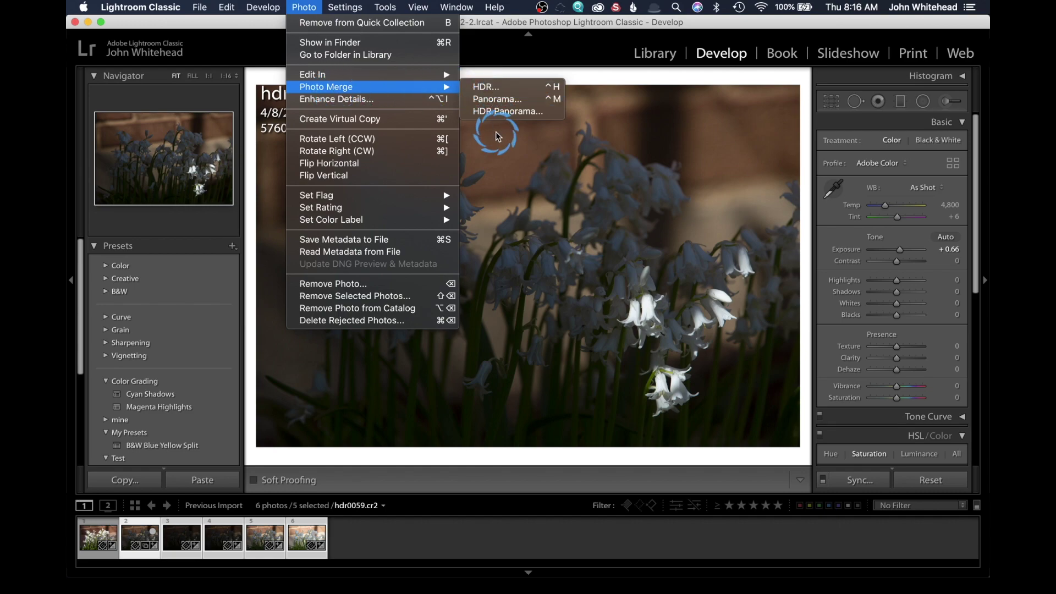
Step: Preview the five bluebell brackets as an HDR merge with Auto Settings switched off
{"action": "left_click", "coordinate": [486, 89]}
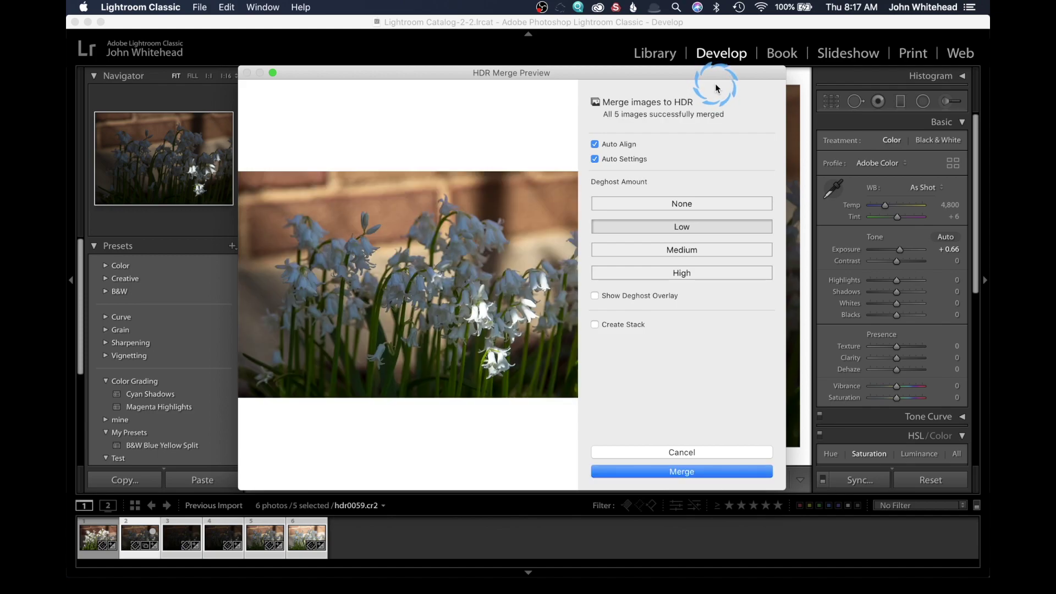
{"action": "left_click", "coordinate": [594, 159]}
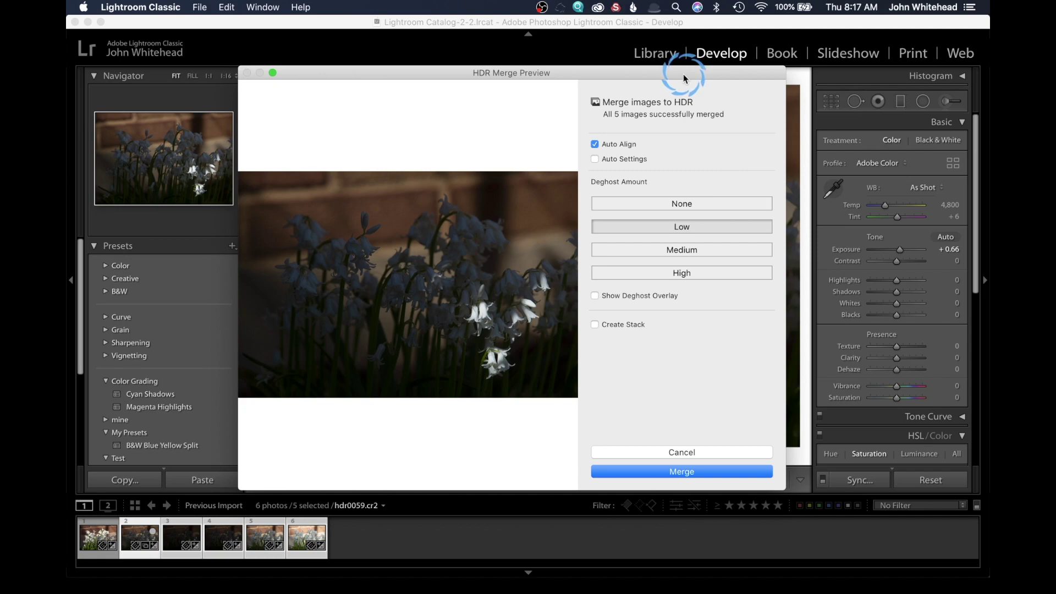
{"action": "left_click", "coordinate": [595, 159]}
Step: Re-enable Auto Settings and set the Deghost Amount to Medium
{"action": "left_click", "coordinate": [594, 159]}
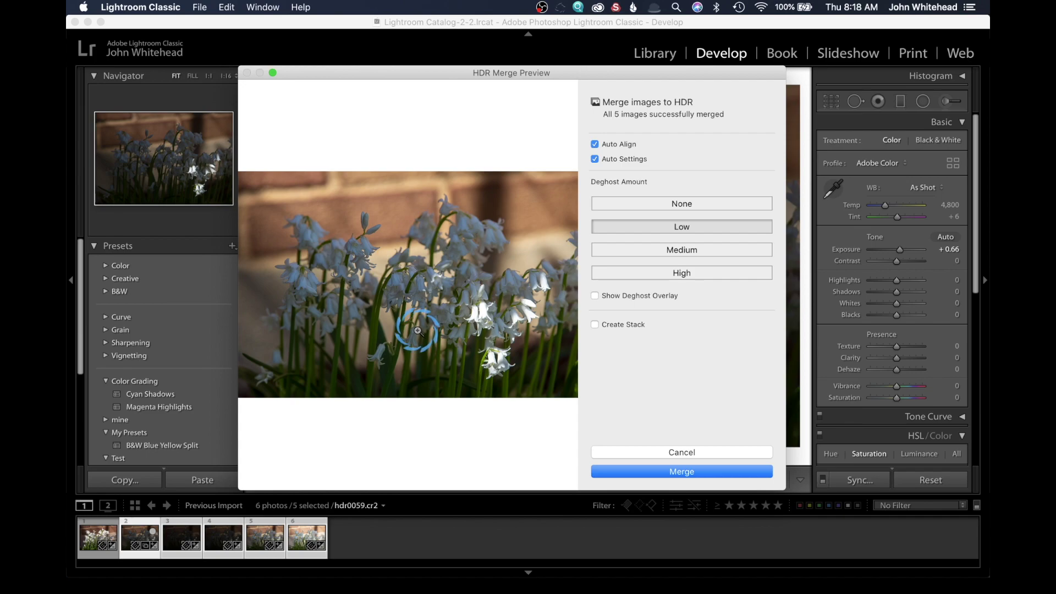
{"action": "left_click", "coordinate": [678, 250]}
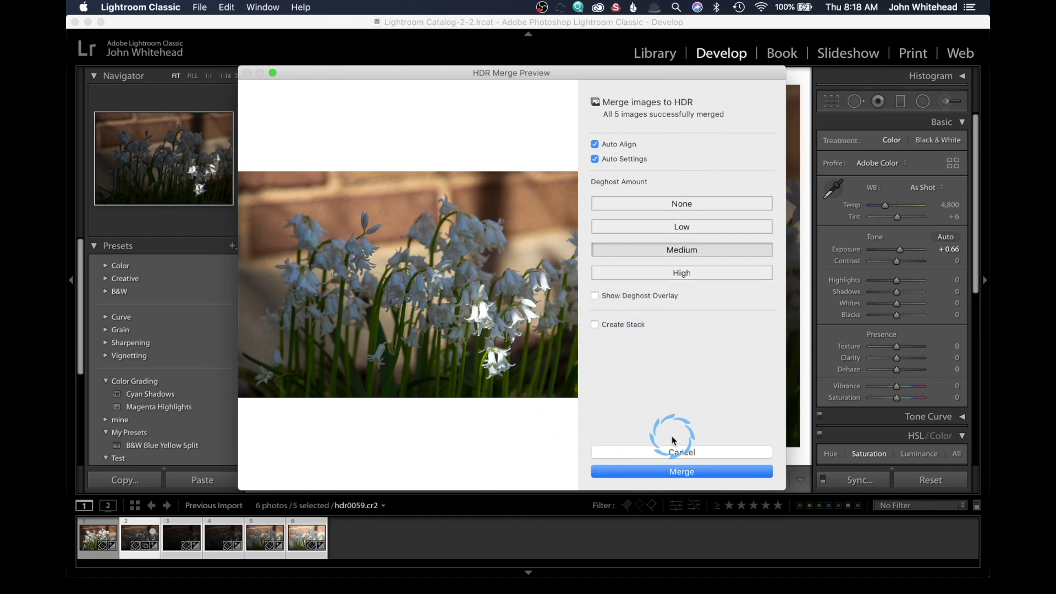
Step: Merge the five exposures into a new HDR DNG
{"action": "left_click", "coordinate": [695, 472]}
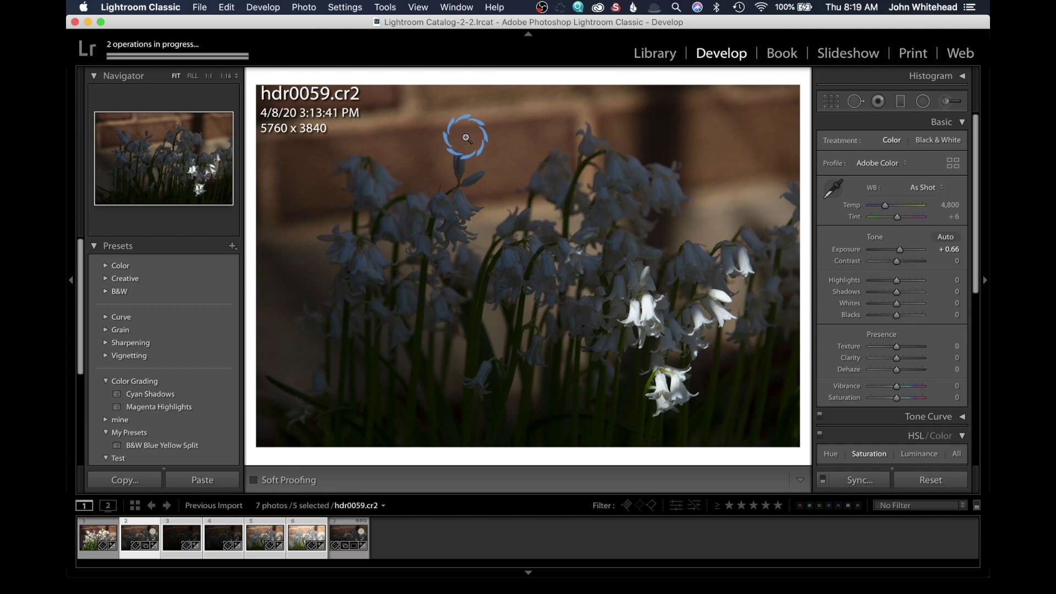
Step: Show hdr0059-HDR.dng, then compare it against the original exposure hdr0058.cr2
{"action": "left_click", "coordinate": [341, 537]}
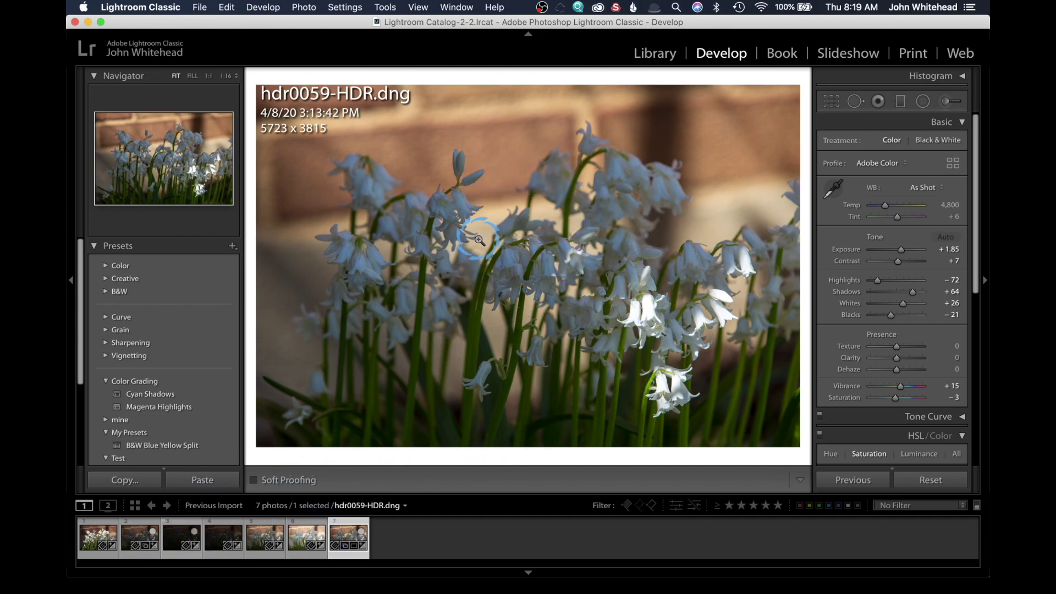
{"action": "left_click", "coordinate": [351, 527]}
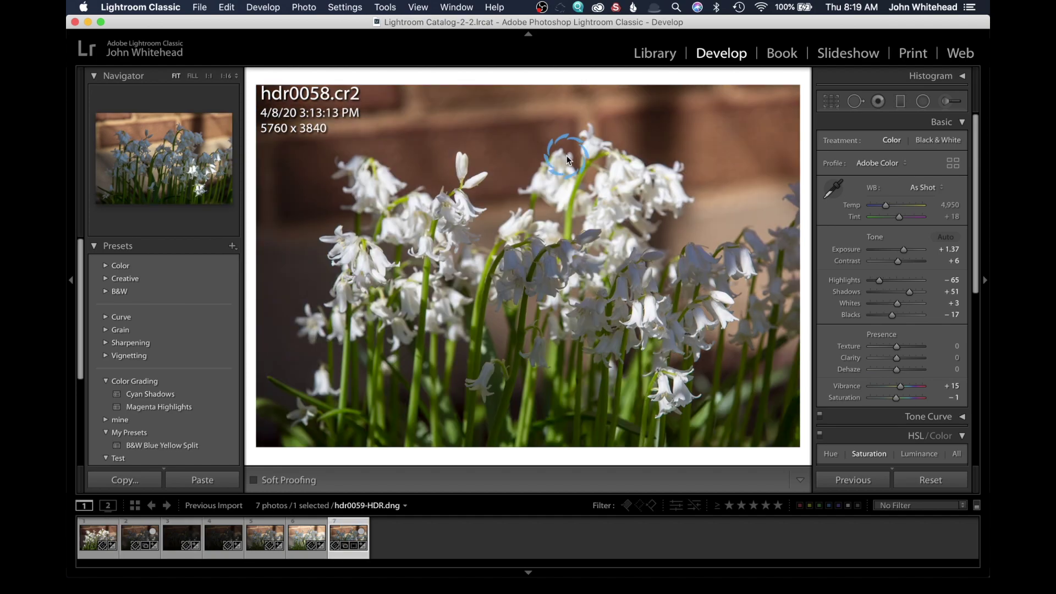